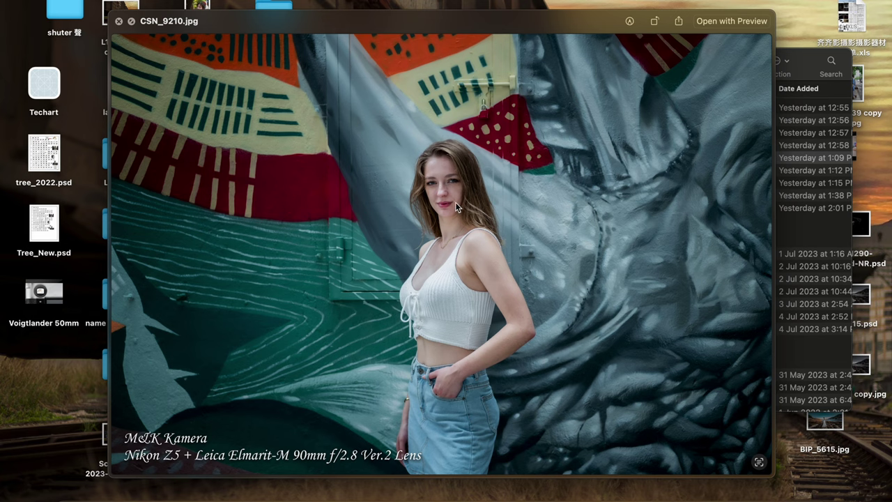
Open CSN_9210.jpg from the Downloads folder in Adobe Photoshop (Beta)
{"action": "key", "text": "space"}
{"action": "right_click", "coordinate": [374, 161]}
{"action": "mouse_move", "coordinate": [461, 181]}
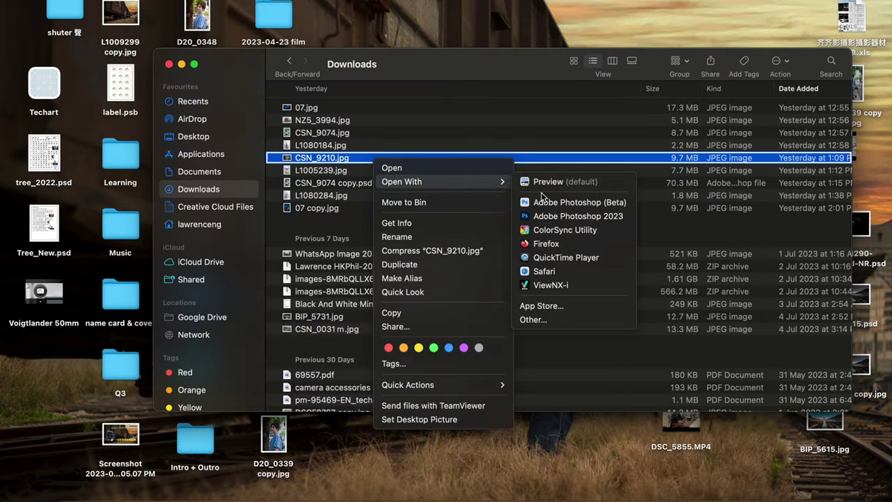
{"action": "left_click", "coordinate": [569, 203]}
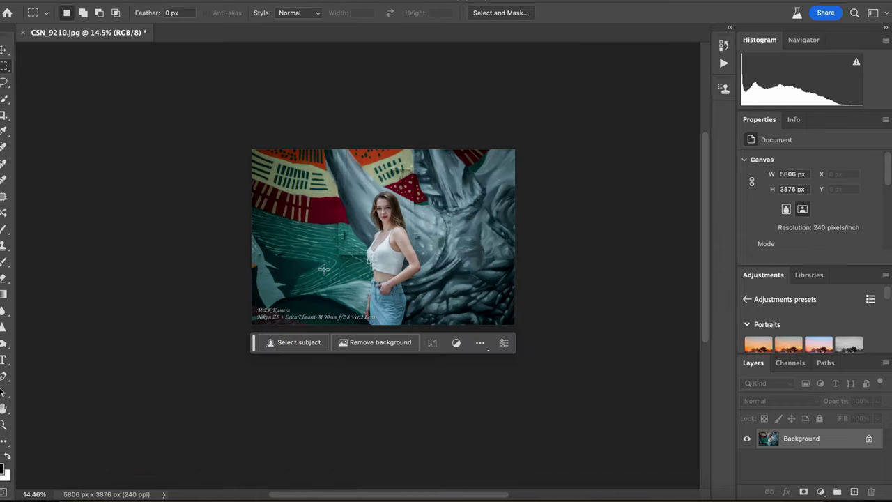
Extend the canvas on the right side of the photo with the Crop tool to about 8734 px wide
{"action": "left_click", "coordinate": [5, 115]}
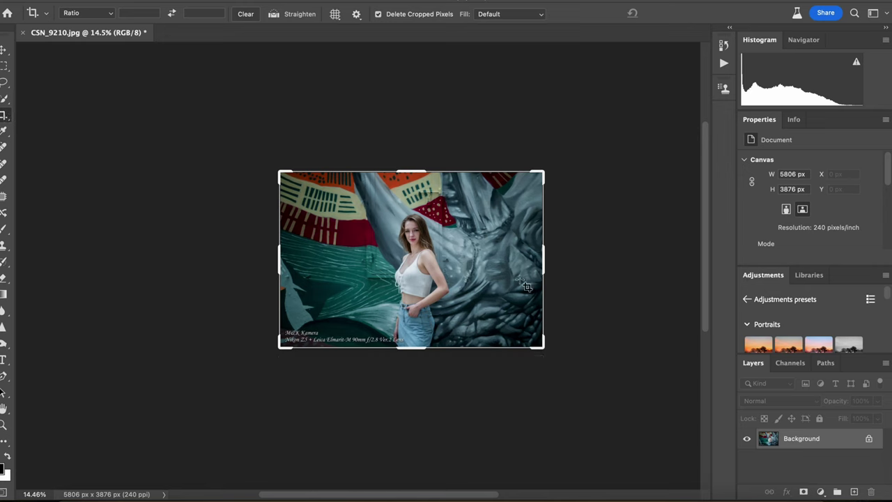
{"action": "left_click_drag", "start_coordinate": [546, 264], "coordinate": [610, 262]}
{"action": "left_click", "coordinate": [674, 13]}
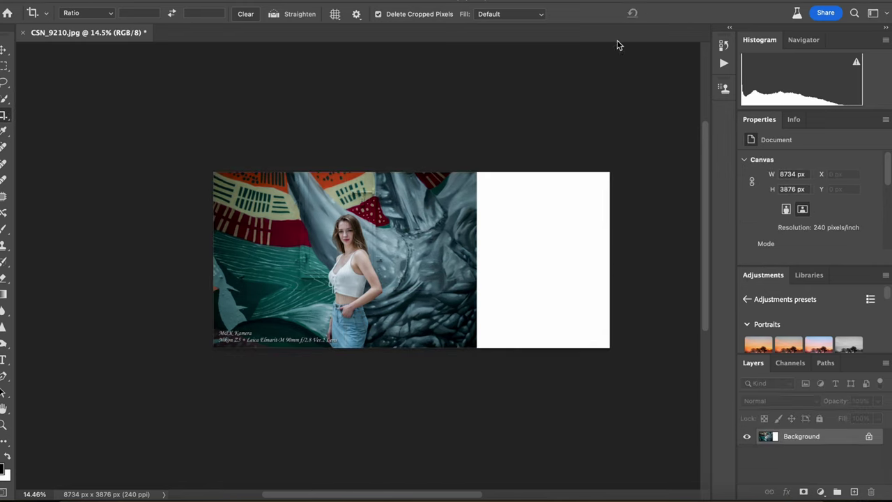
Select the blank right area with a thin overlap of the photo and run Generative Fill with an empty prompt
{"action": "left_click", "coordinate": [4, 65]}
{"action": "left_click_drag", "start_coordinate": [467, 165], "coordinate": [618, 356]}
{"action": "left_click", "coordinate": [461, 367]}
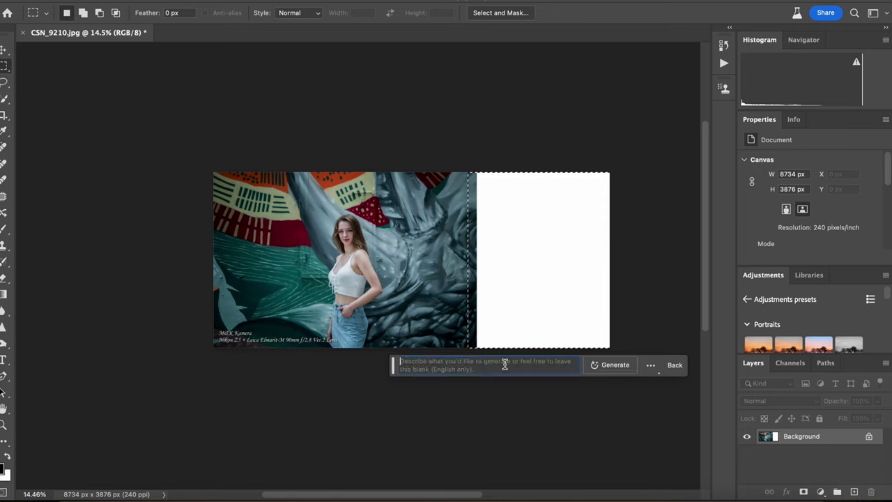
{"action": "left_click", "coordinate": [613, 362]}
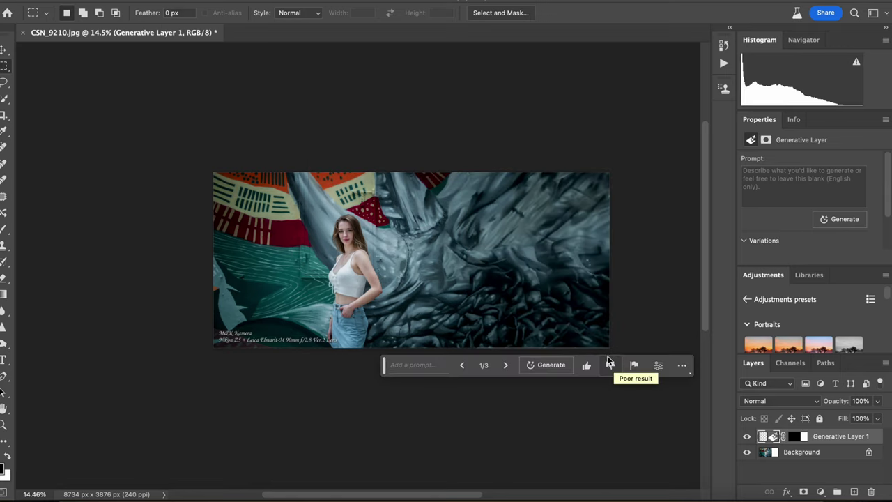
Compare the three generated variations of the right extension and keep the first one
{"action": "left_click", "coordinate": [507, 376]}
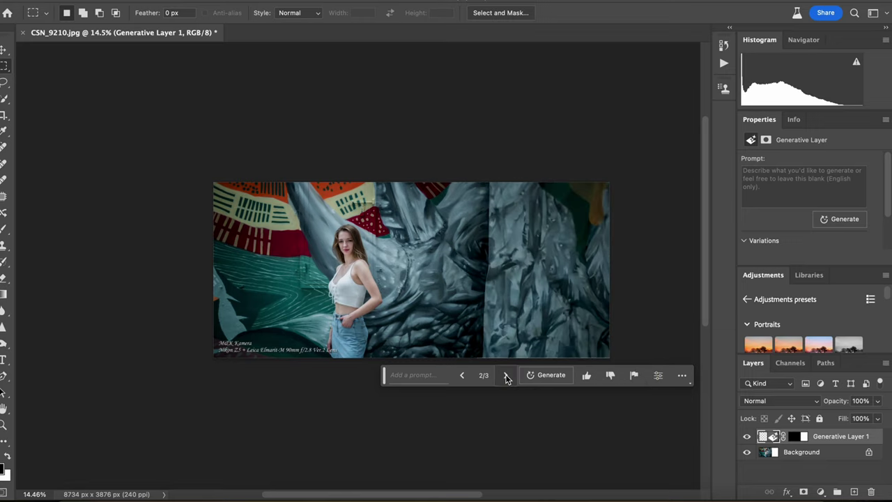
{"action": "left_click", "coordinate": [507, 376]}
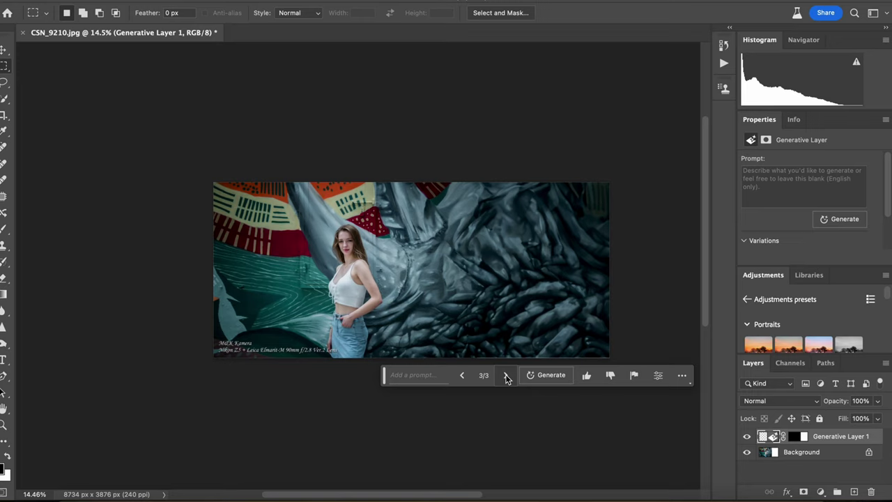
{"action": "left_click", "coordinate": [462, 376]}
{"action": "left_click", "coordinate": [462, 376]}
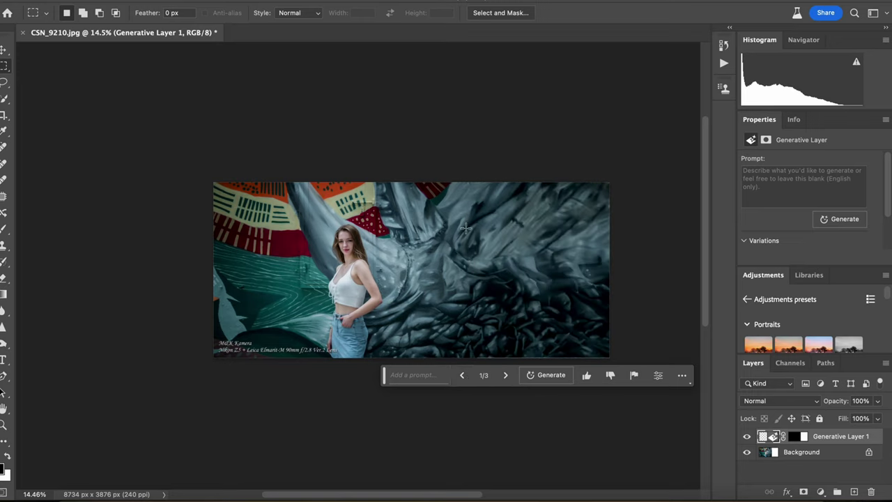
{"action": "scroll", "coordinate": [572, 225], "scroll_direction": "down", "scroll_amount": 3}
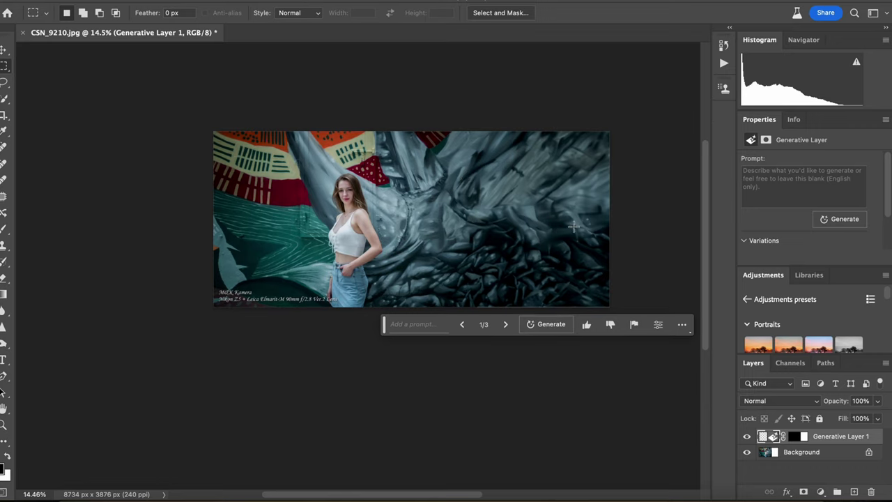
{"action": "scroll", "coordinate": [572, 226], "scroll_direction": "up", "scroll_amount": 1}
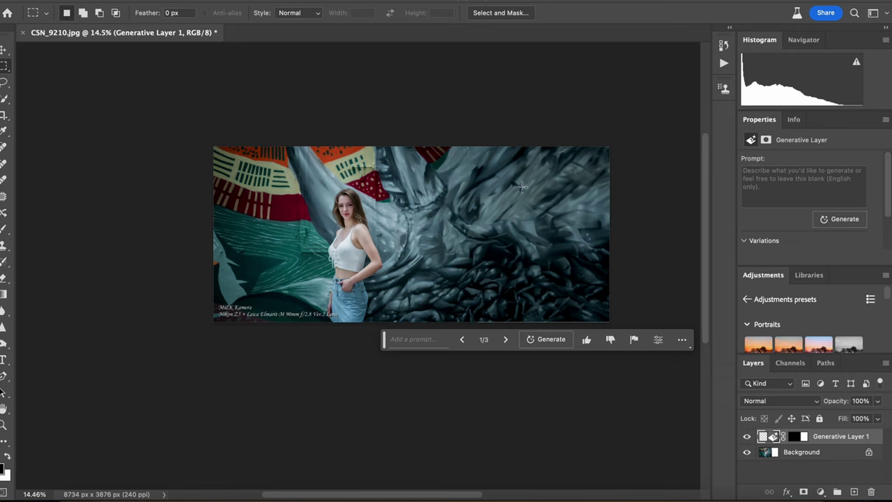
{"action": "key", "text": "c"}
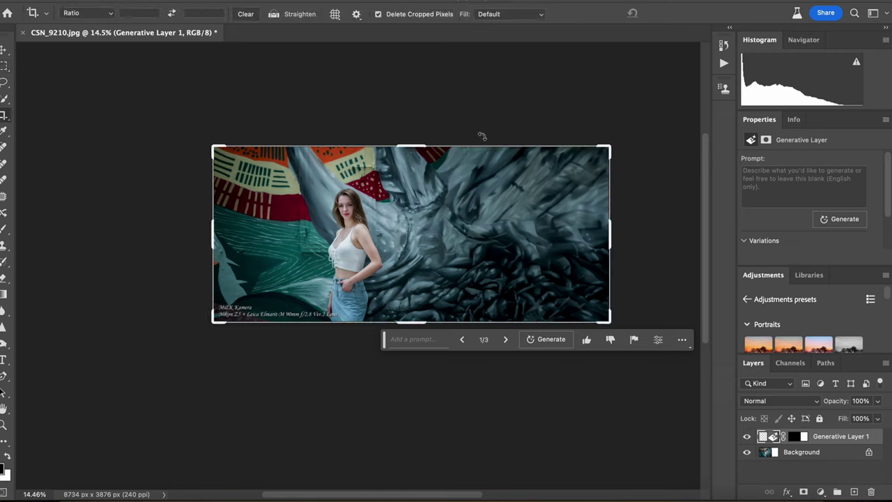
{"action": "left_click", "coordinate": [418, 146]}
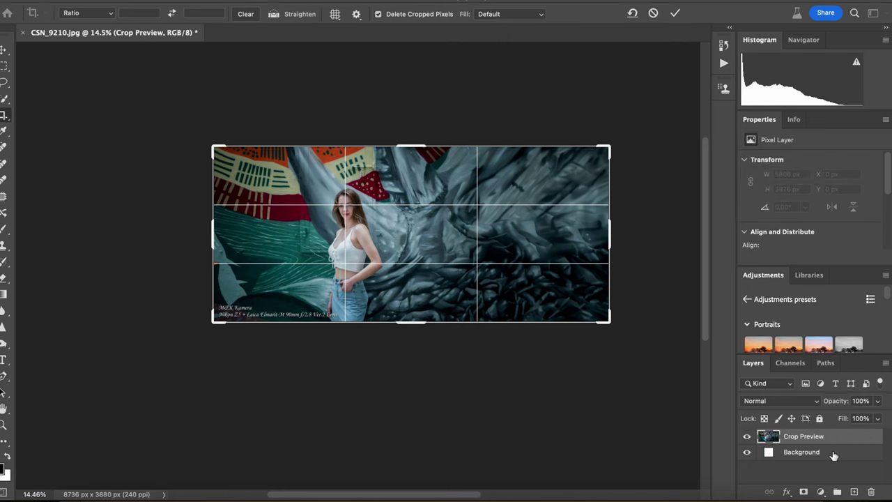
{"action": "left_click", "coordinate": [675, 13]}
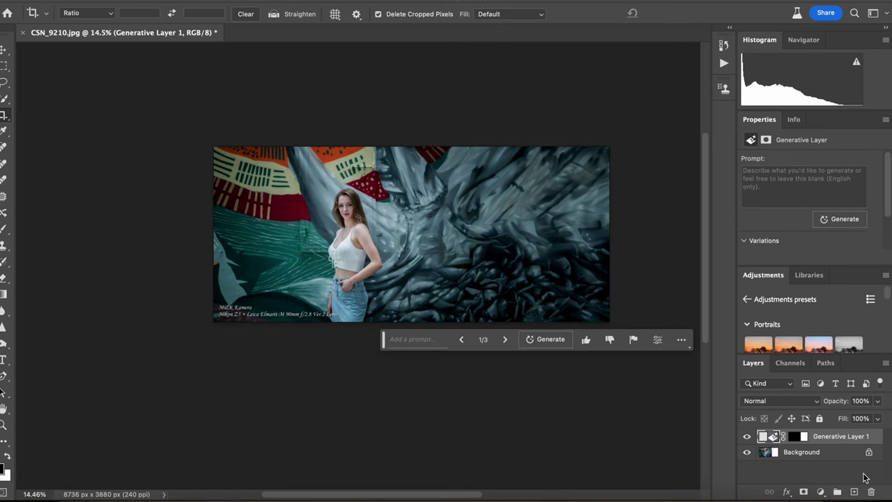
Stamp Generative Layer 1 and Background into a new merged layer, and extend the canvas upward to about 5793 px high
{"action": "left_click", "coordinate": [836, 453]}
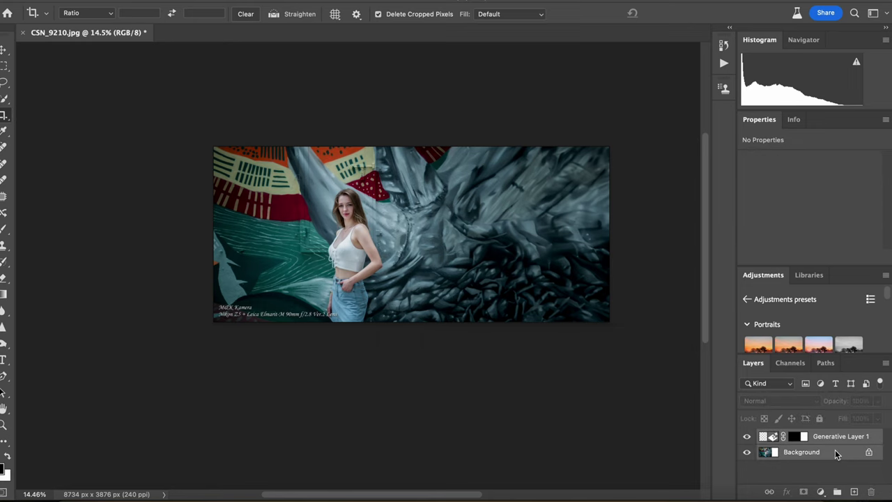
{"action": "key", "text": "super+alt+shift+e"}
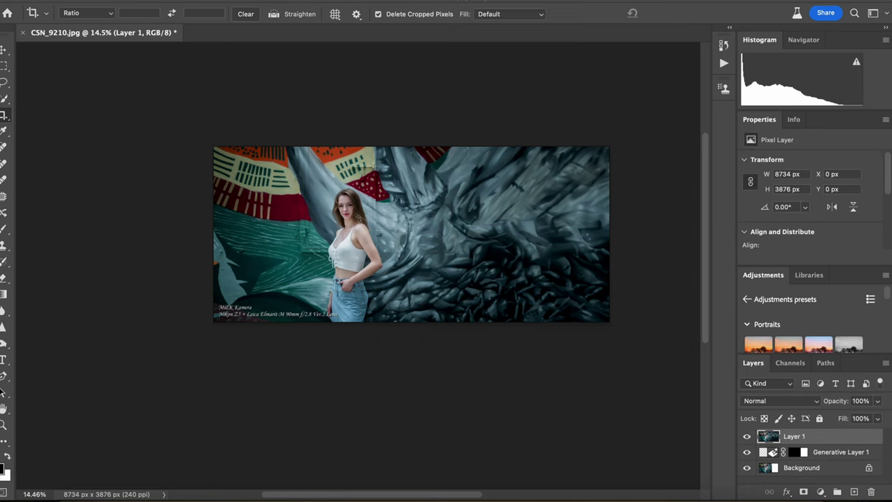
{"action": "mouse_move", "coordinate": [213, 147]}
{"action": "left_mouse_down"}
{"action": "mouse_move", "coordinate": [613, 354]}
{"action": "mouse_move", "coordinate": [610, 321]}
{"action": "left_mouse_up"}
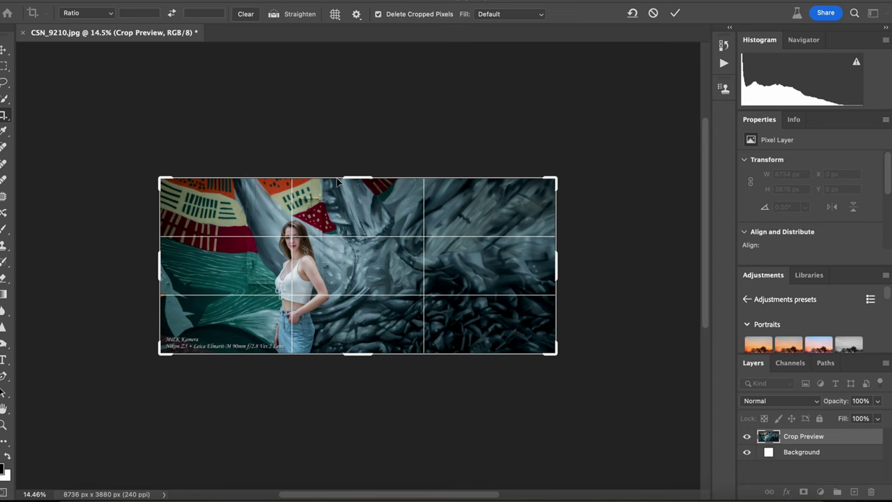
{"action": "left_click_drag", "start_coordinate": [369, 177], "coordinate": [370, 132]}
{"action": "left_click", "coordinate": [674, 13]}
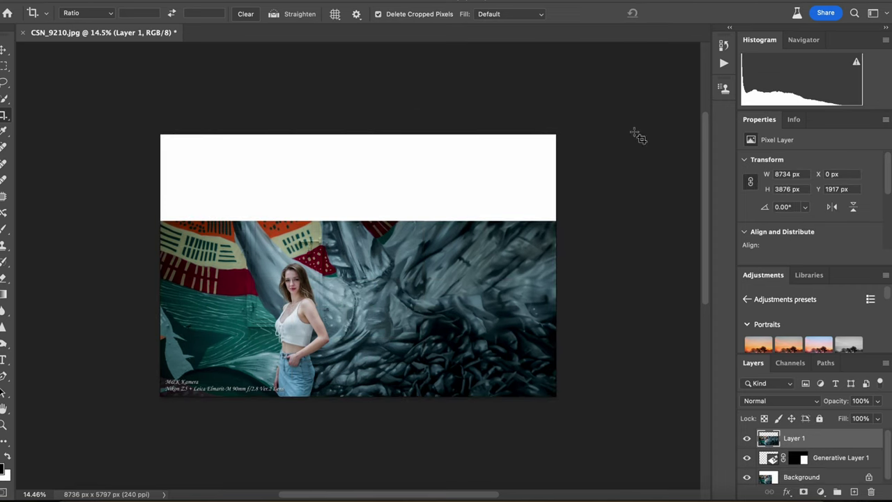
Select the blank upper area with a thin overlap of the photo and run Generative Fill with an empty prompt
{"action": "key", "text": "m"}
{"action": "left_click_drag", "start_coordinate": [161, 134], "coordinate": [575, 232]}
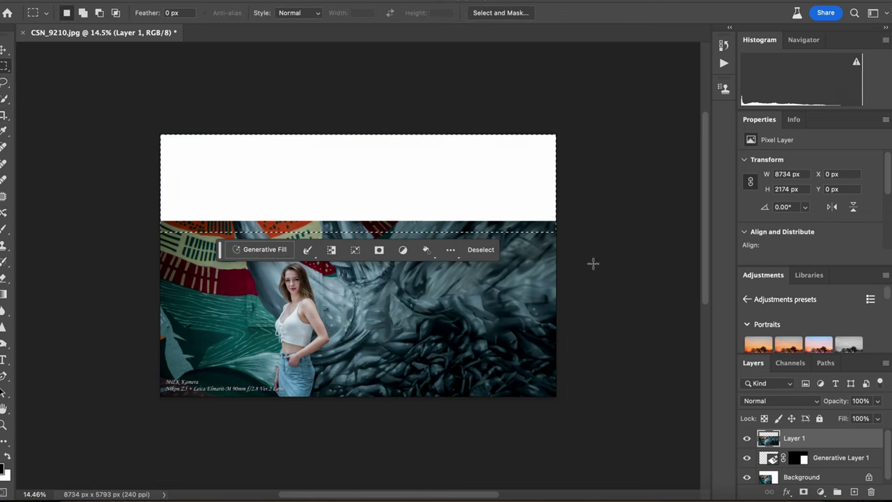
{"action": "left_click", "coordinate": [250, 250]}
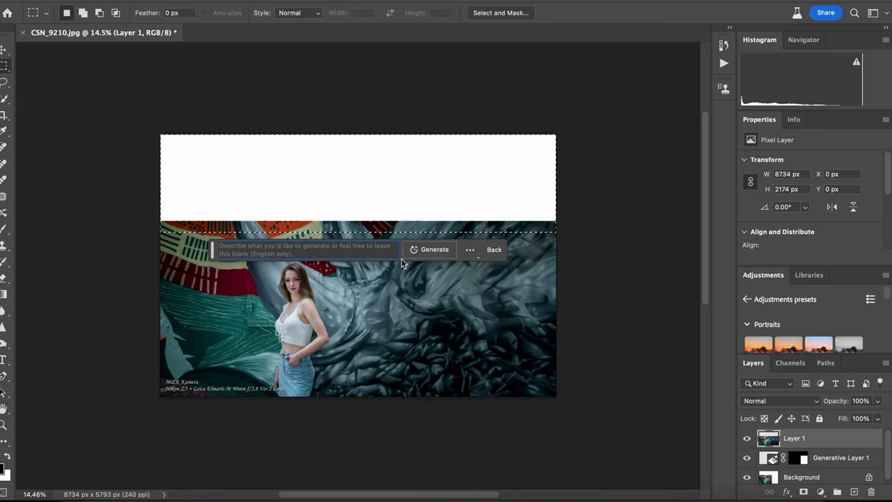
{"action": "left_click", "coordinate": [432, 250]}
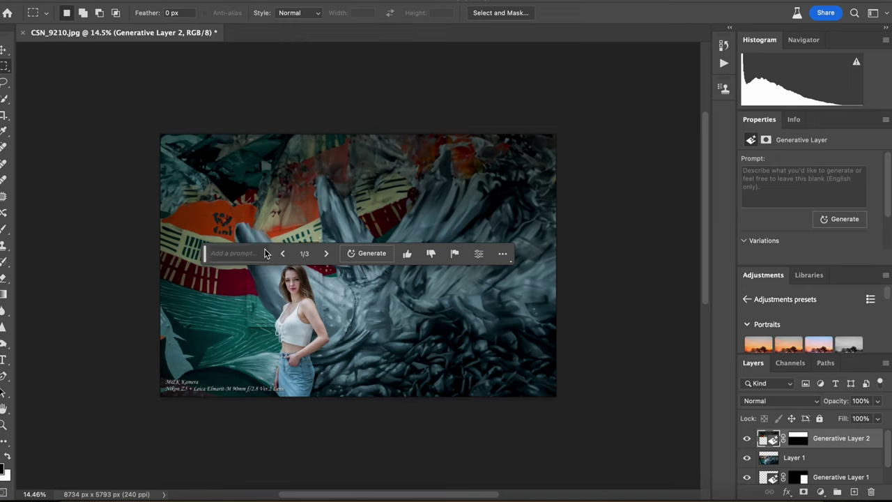
Move the contextual task bar above the image, compare the variations of the upper extension, and keep the third one
{"action": "left_click_drag", "start_coordinate": [210, 244], "coordinate": [255, 77]}
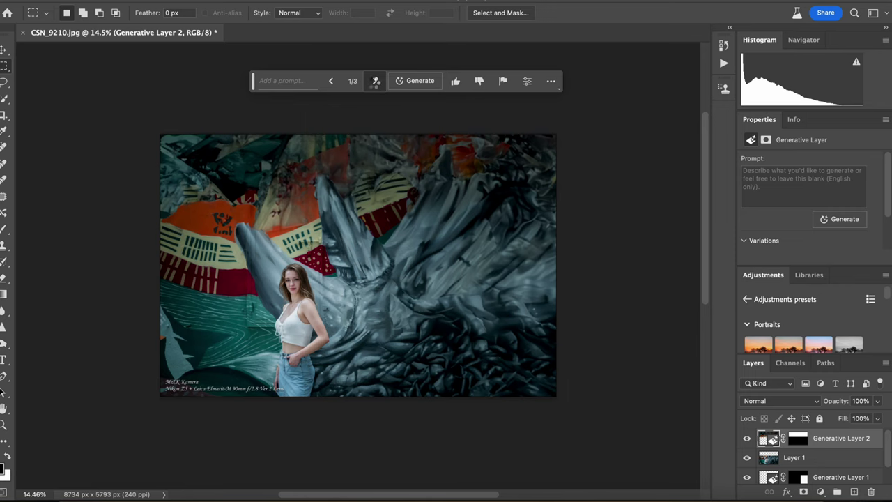
{"action": "left_click", "coordinate": [374, 81]}
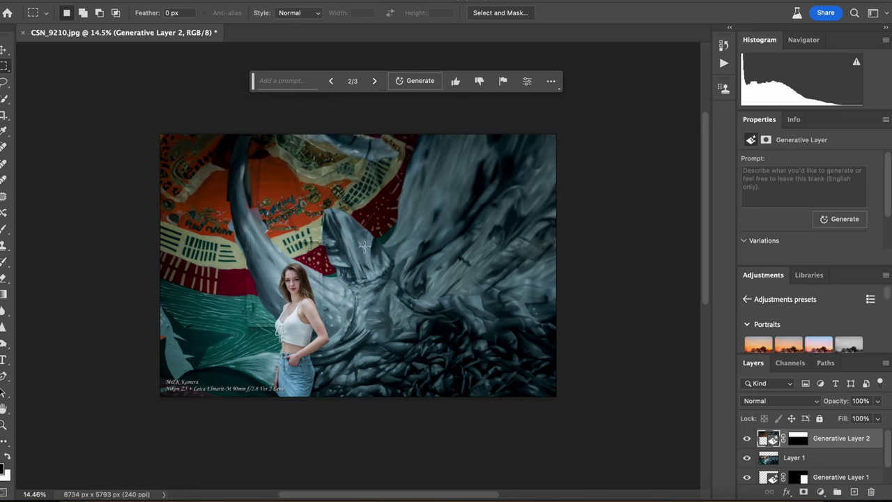
{"action": "left_click", "coordinate": [374, 81]}
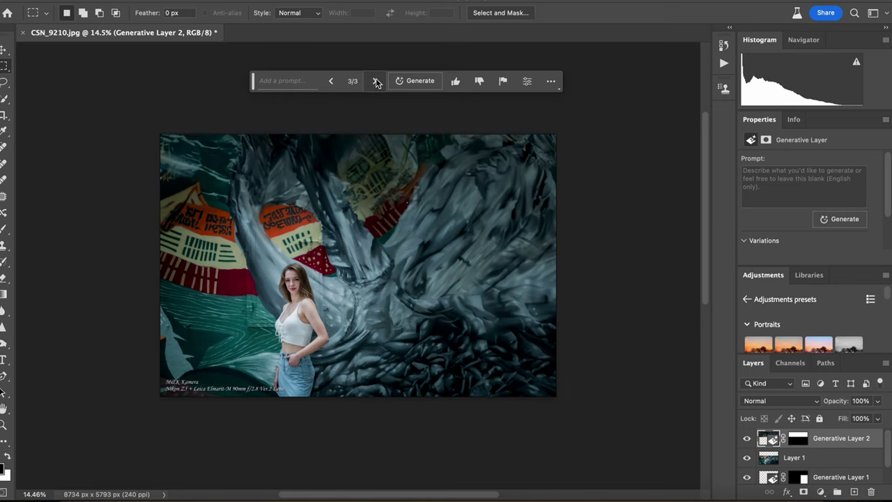
{"action": "left_click", "coordinate": [332, 81]}
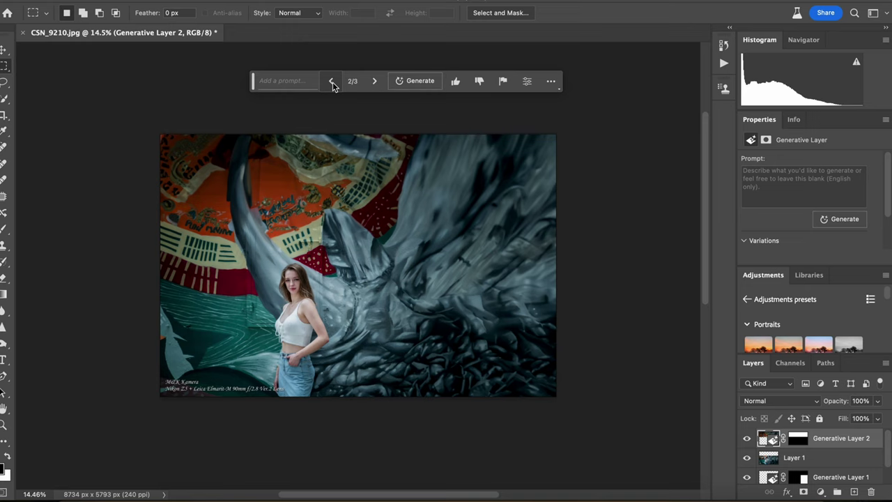
{"action": "left_click", "coordinate": [374, 82]}
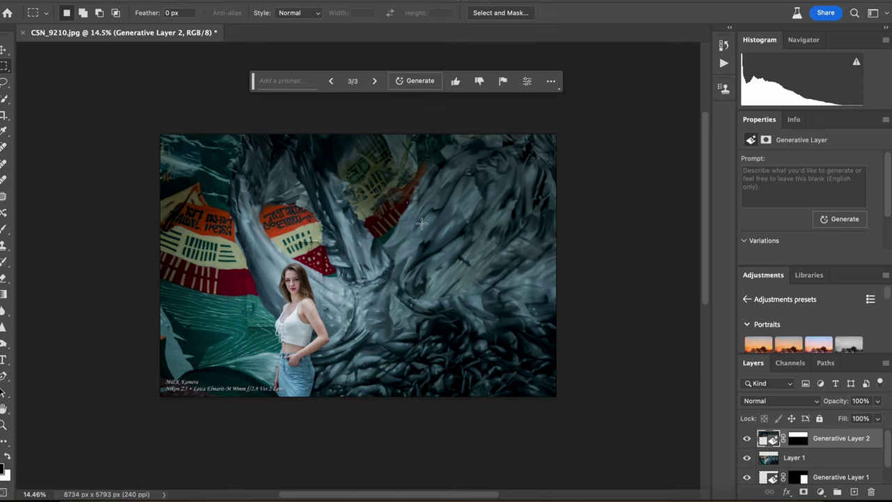
Examine the third variation up close, checking how the generated mural blends with the original photo
{"action": "scroll", "coordinate": [406, 227], "scroll_direction": "up", "scroll_amount": 3}
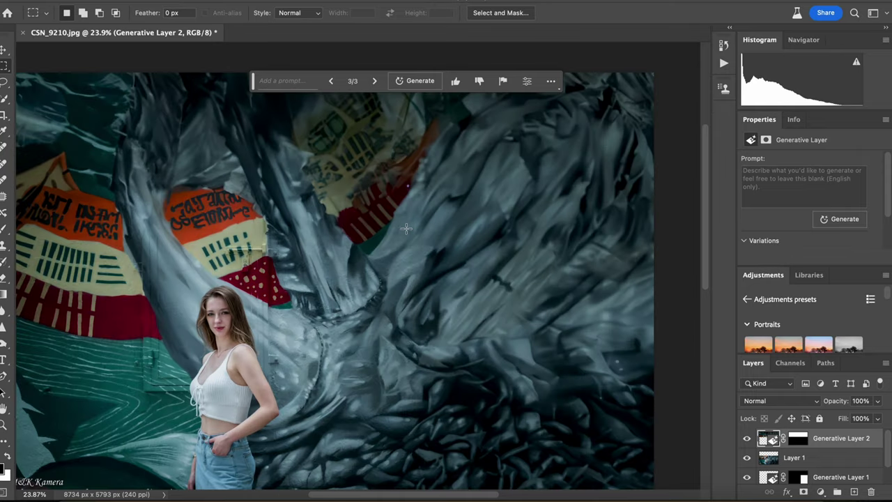
{"action": "scroll", "coordinate": [410, 232], "scroll_direction": "left", "scroll_amount": 3}
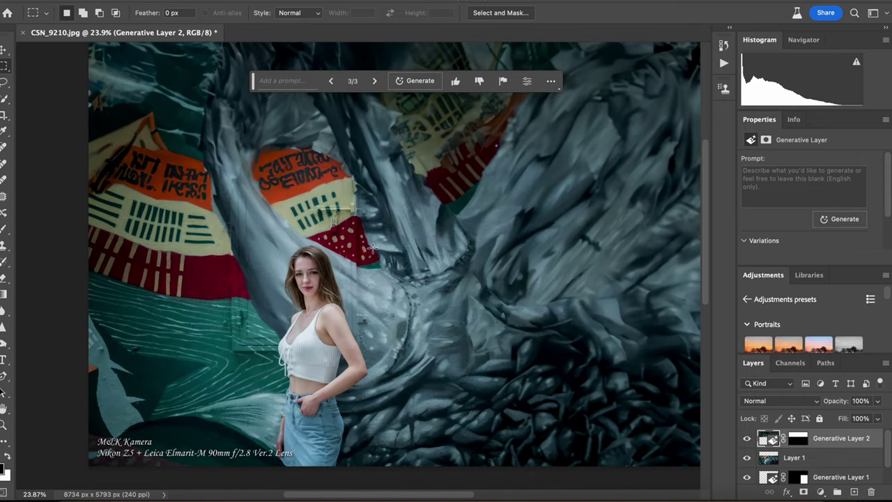
{"action": "scroll", "coordinate": [374, 246], "scroll_direction": "up", "scroll_amount": 2}
{"action": "scroll", "coordinate": [380, 245], "scroll_direction": "right", "scroll_amount": 3}
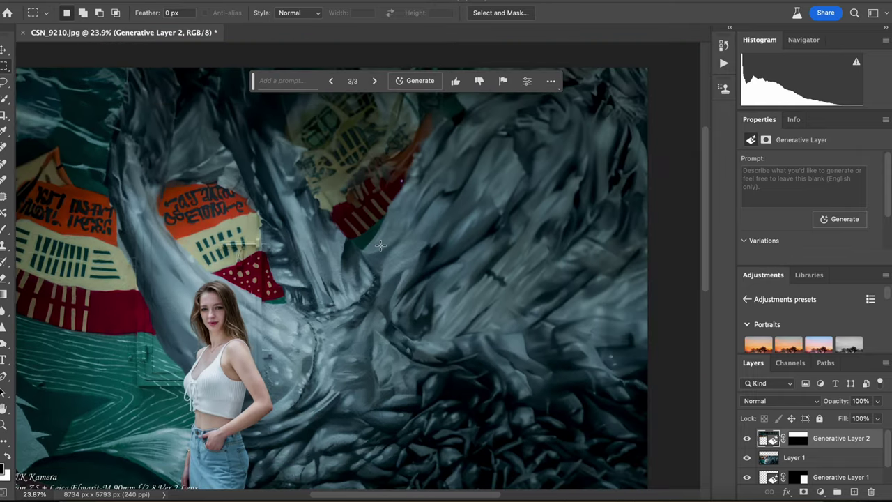
{"action": "scroll", "coordinate": [380, 245], "scroll_direction": "left", "scroll_amount": 4}
{"action": "scroll", "coordinate": [380, 245], "scroll_direction": "up", "scroll_amount": 2}
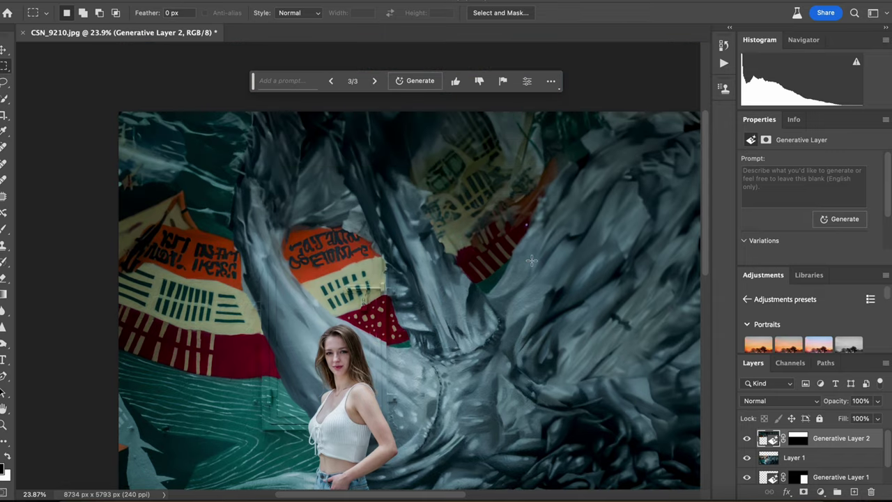
{"action": "scroll", "coordinate": [534, 262], "scroll_direction": "down", "scroll_amount": 2}
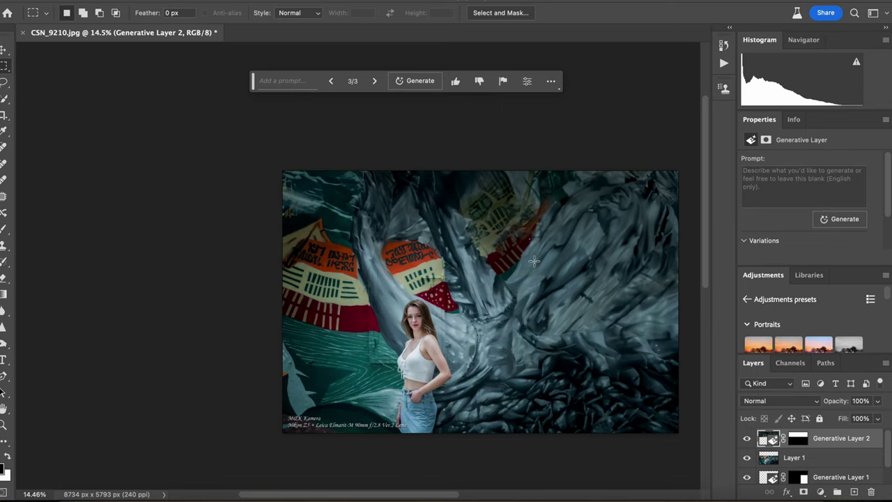
{"action": "scroll", "coordinate": [533, 261], "scroll_direction": "right", "scroll_amount": 3}
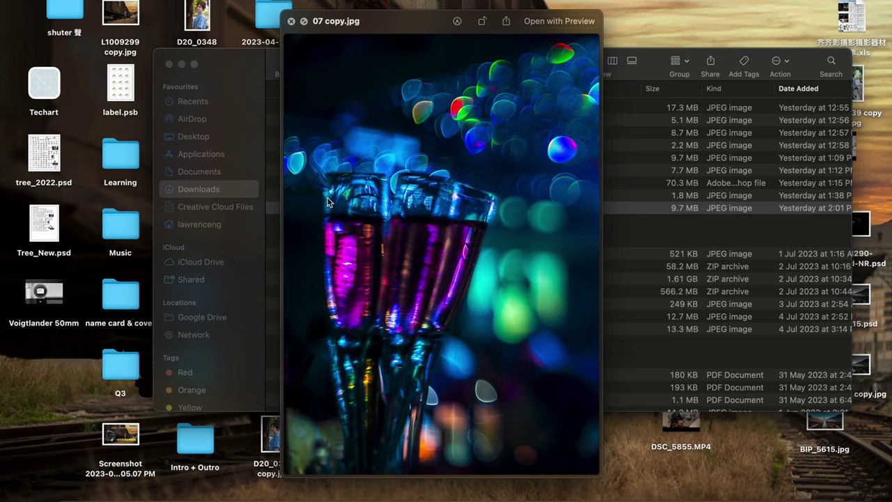
Preview L1080284.jpg in the Downloads folder and open it in Photoshop (Beta)
{"action": "key", "text": "space"}
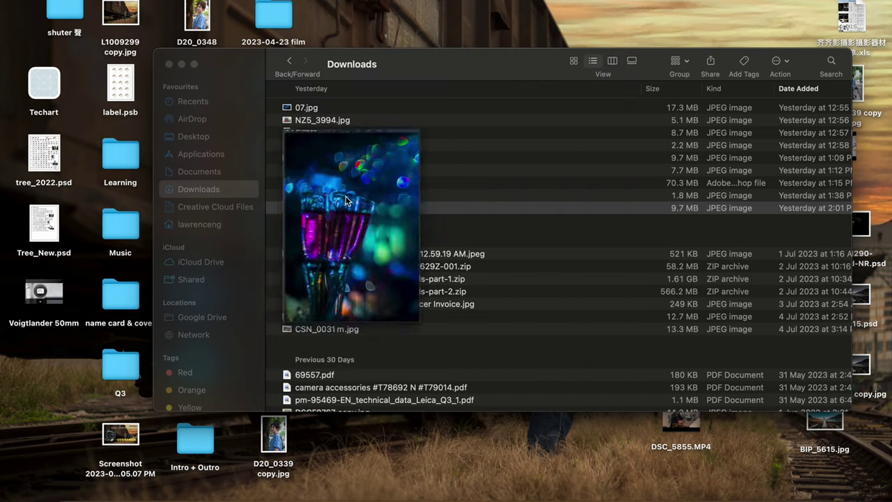
{"action": "left_click", "coordinate": [329, 196]}
{"action": "key", "text": "space"}
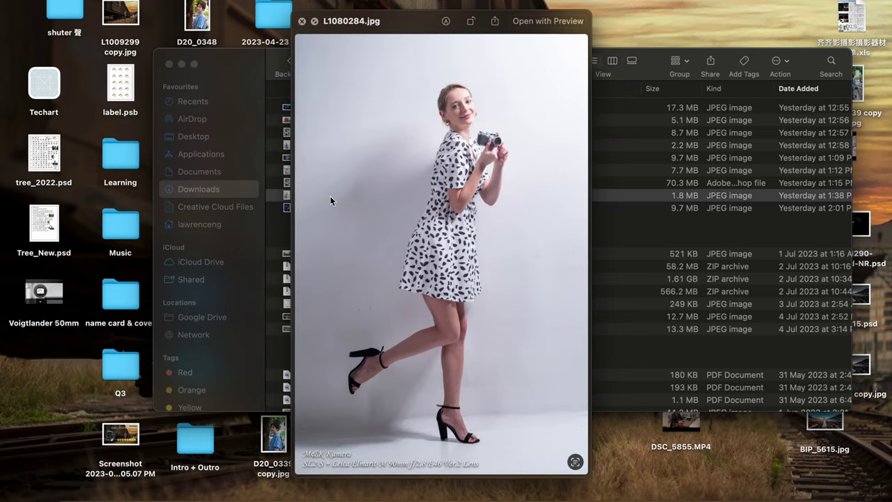
{"action": "key", "text": "space"}
{"action": "right_click", "coordinate": [330, 196]}
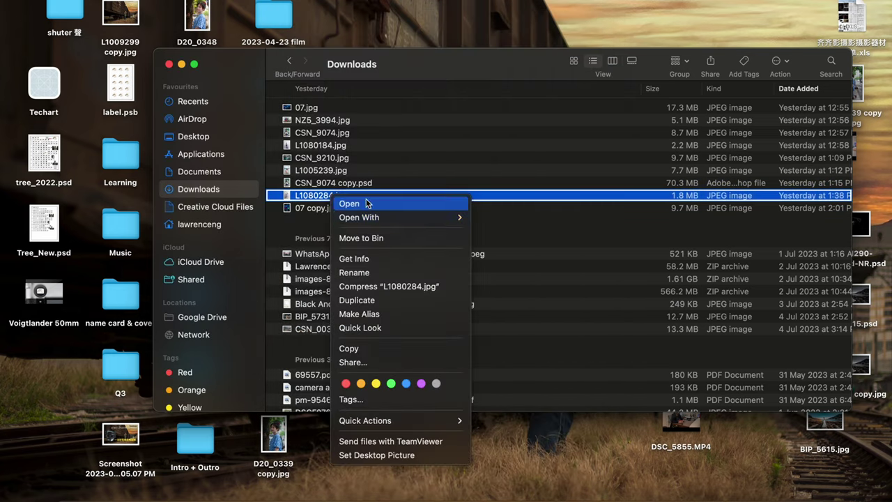
{"action": "mouse_move", "coordinate": [420, 222]}
{"action": "left_click", "coordinate": [502, 238]}
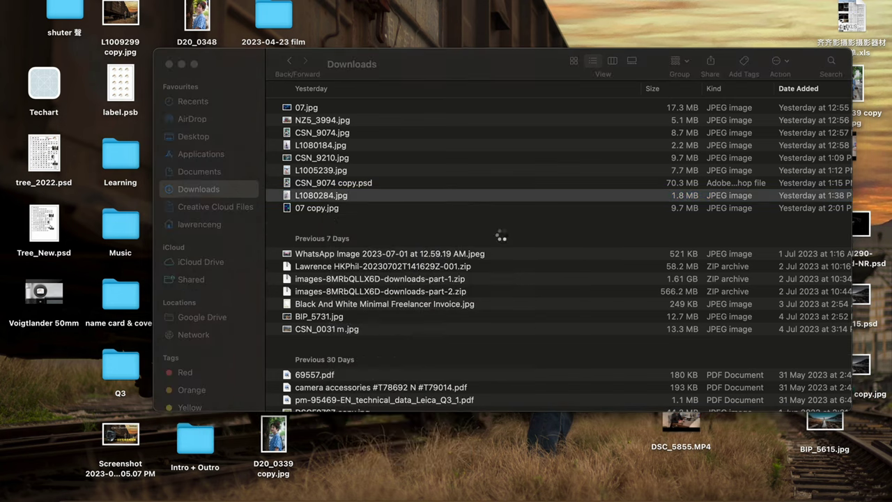
Duplicate the Background layer and select the studio backdrop around the woman by inverting a selection of her
{"action": "left_click_drag", "start_coordinate": [836, 445], "coordinate": [854, 491]}
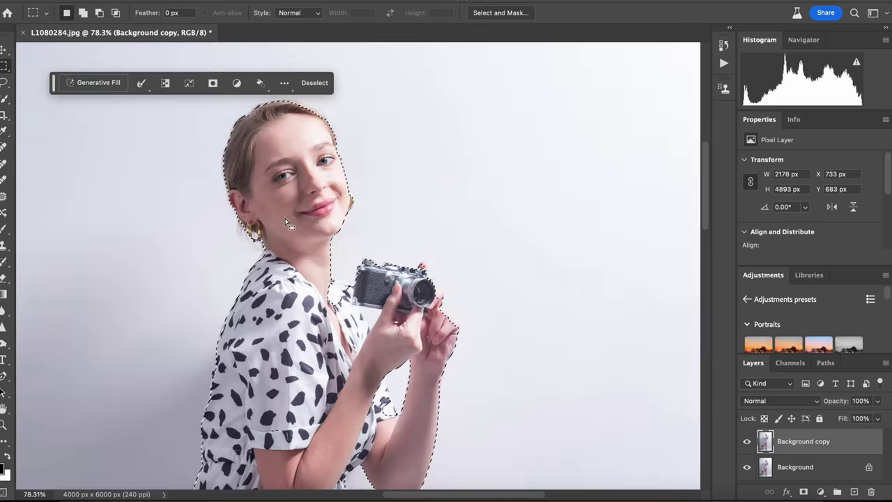
{"action": "key", "text": "w"}
{"action": "key", "text": "ctrl+shift+i"}
Run Generative Fill on the selected backdrop with the prompt "hong kong central"
{"action": "scroll", "coordinate": [357, 265], "scroll_direction": "down", "scroll_amount": 5}
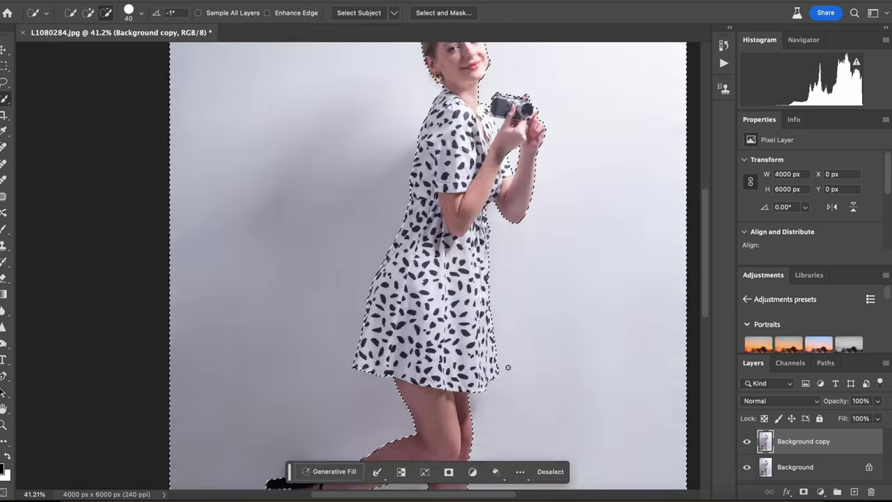
{"action": "left_click", "coordinate": [306, 460]}
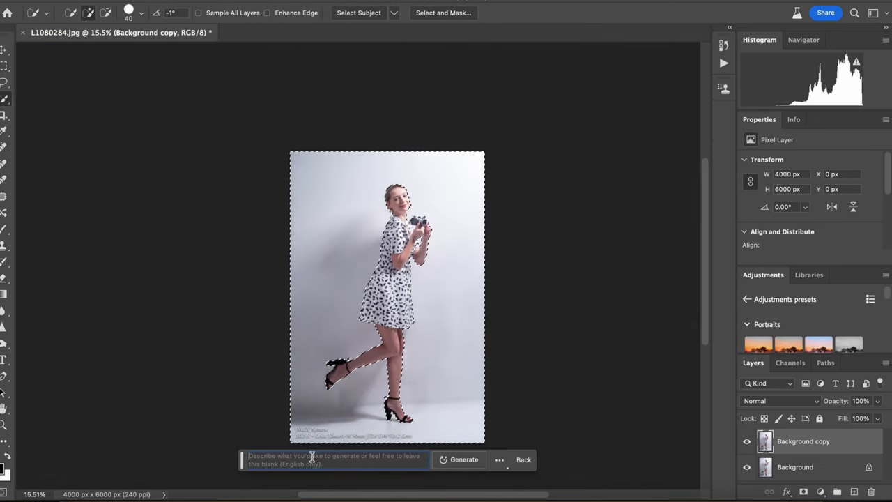
{"action": "scroll", "coordinate": [314, 460], "scroll_direction": "up", "scroll_amount": 3}
{"action": "type", "text": "hong kon"}
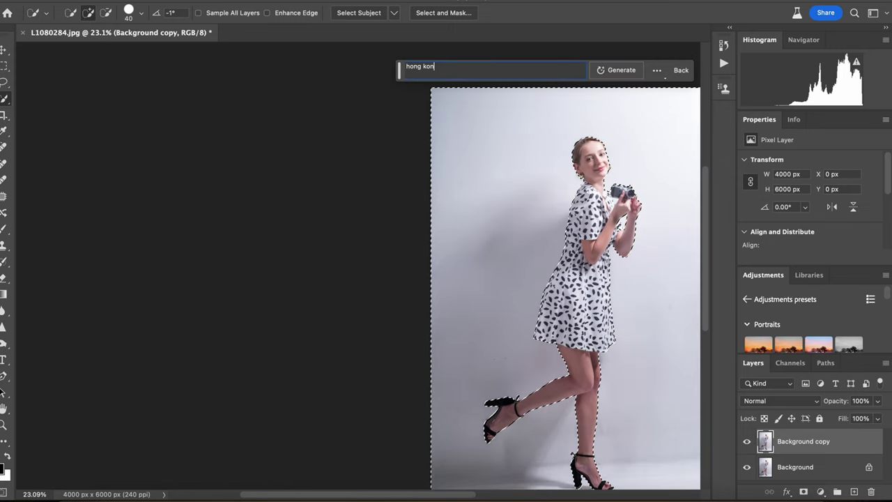
{"action": "type", "text": "g ce"}
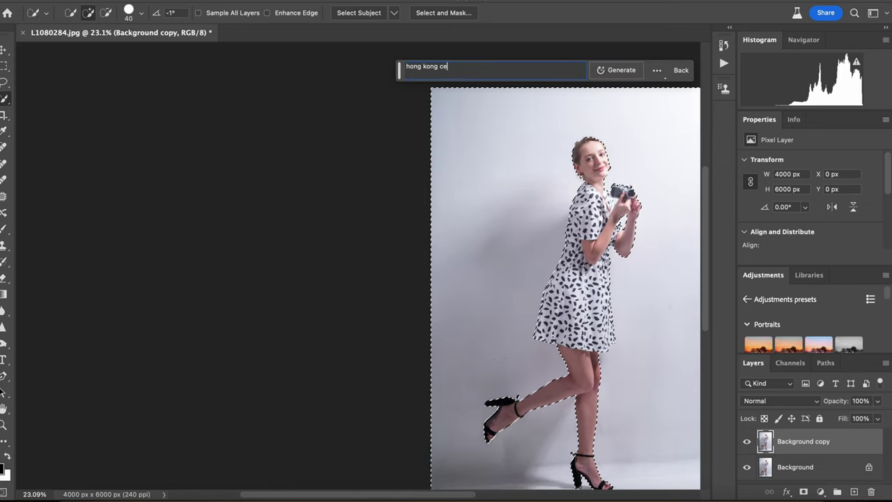
{"action": "type", "text": "ntral"}
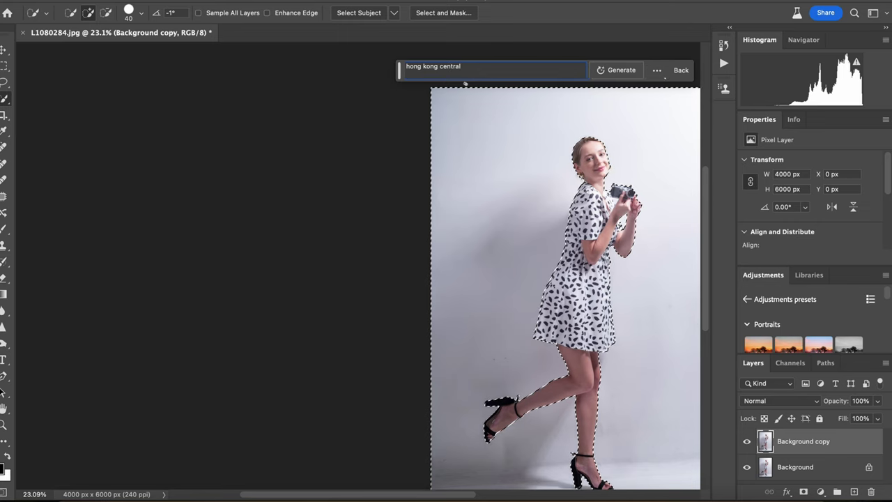
{"action": "left_click", "coordinate": [604, 73]}
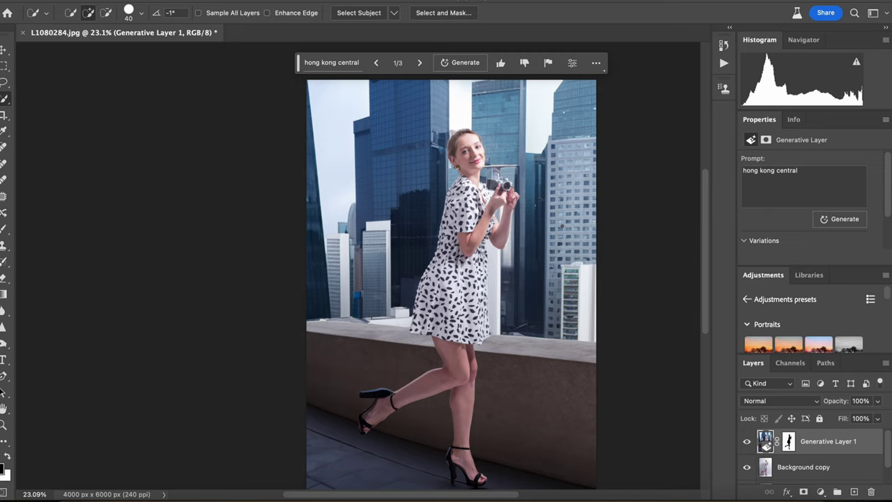
View the whole generated city background and switch it to the second variation
{"action": "scroll", "coordinate": [451, 284], "scroll_direction": "down", "scroll_amount": 3}
{"action": "scroll", "coordinate": [452, 284], "scroll_direction": "up", "scroll_amount": 3}
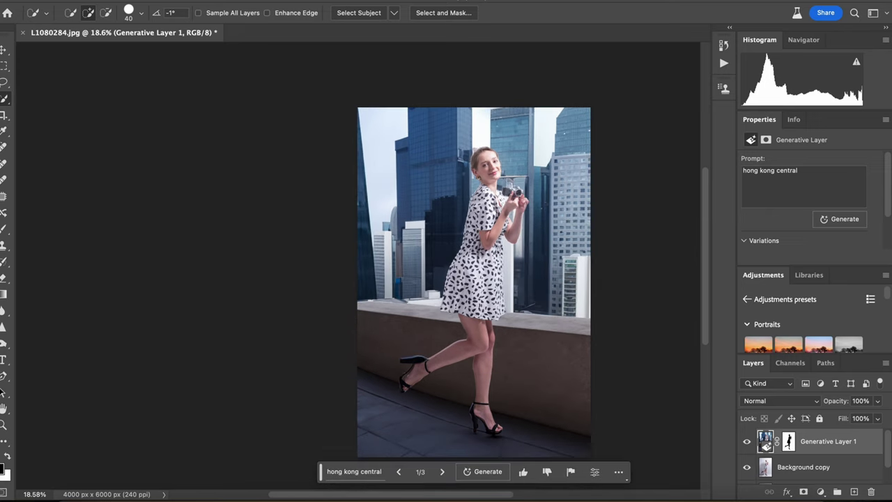
{"action": "left_click", "coordinate": [441, 472]}
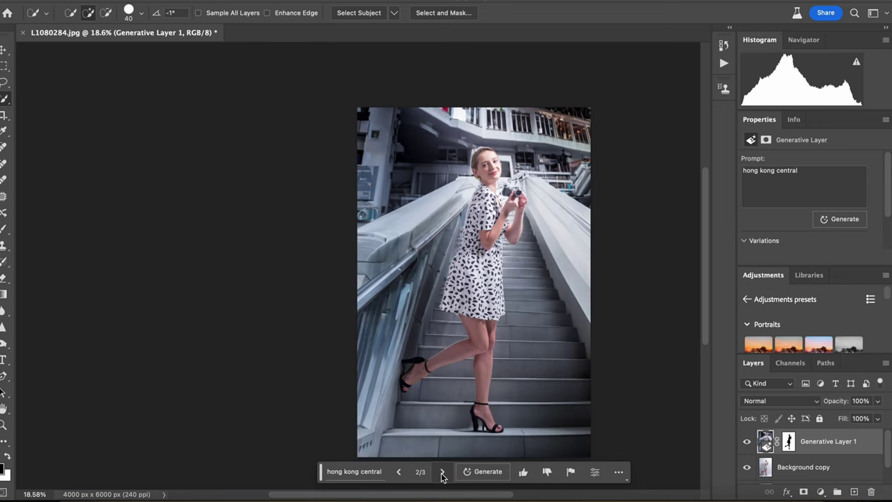